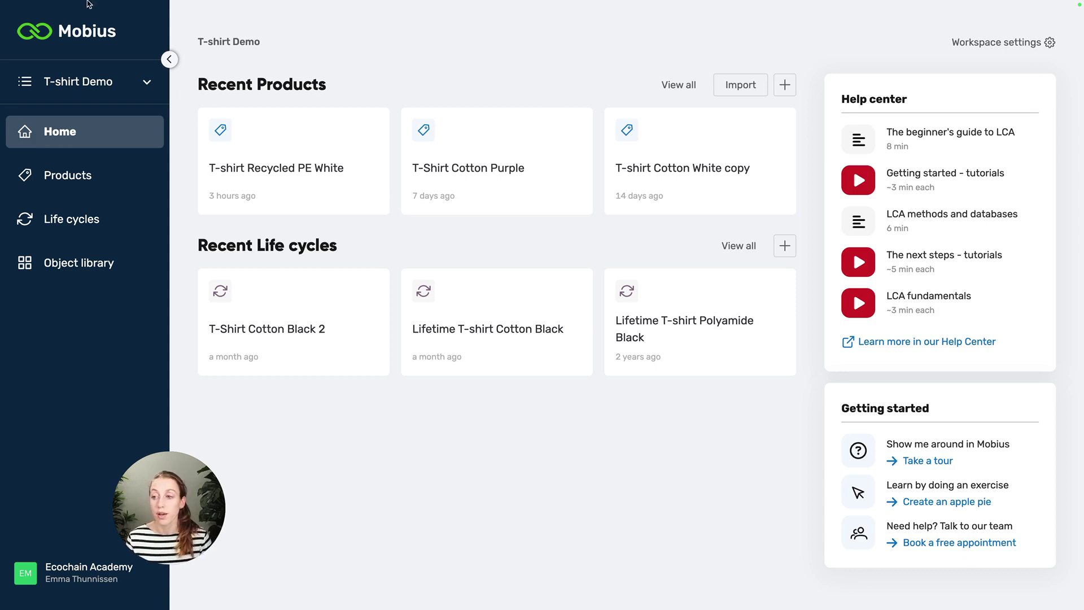
Open the product overview and search the products for "White PE".
click(68, 175)
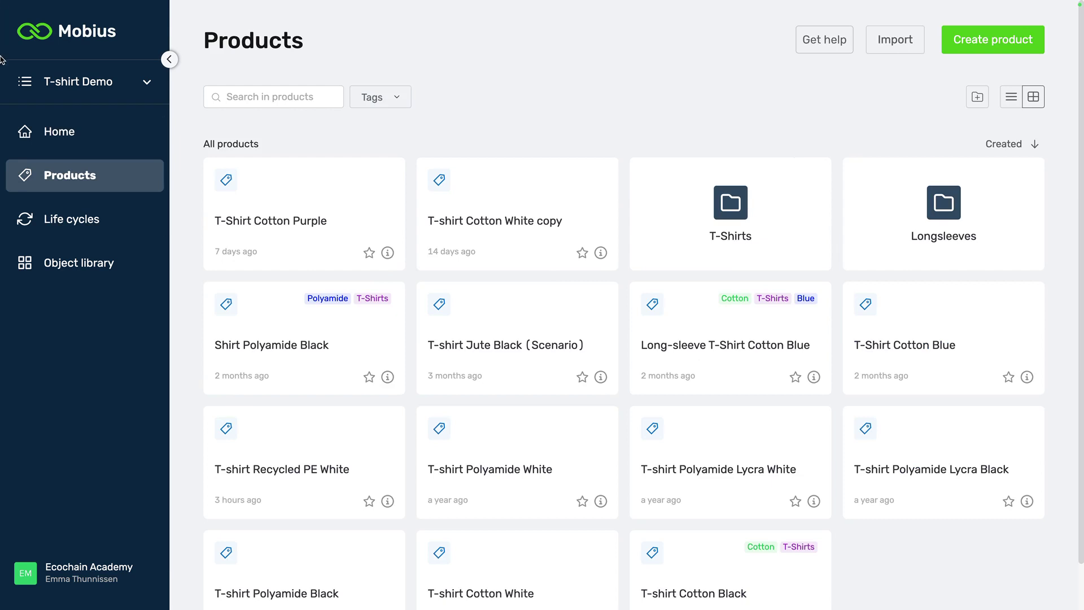
click(295, 96)
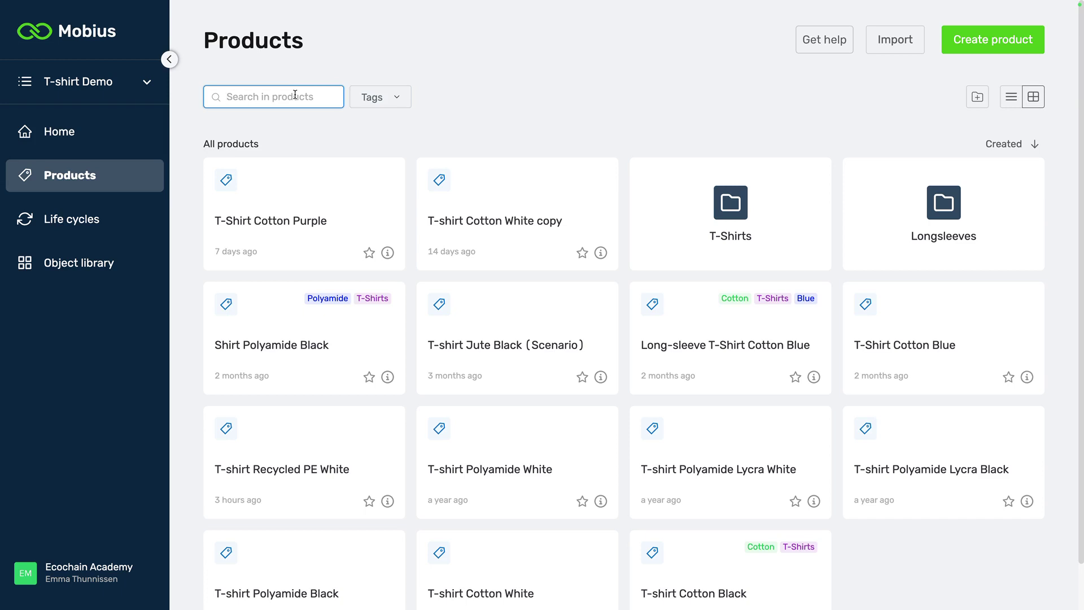
text(White)
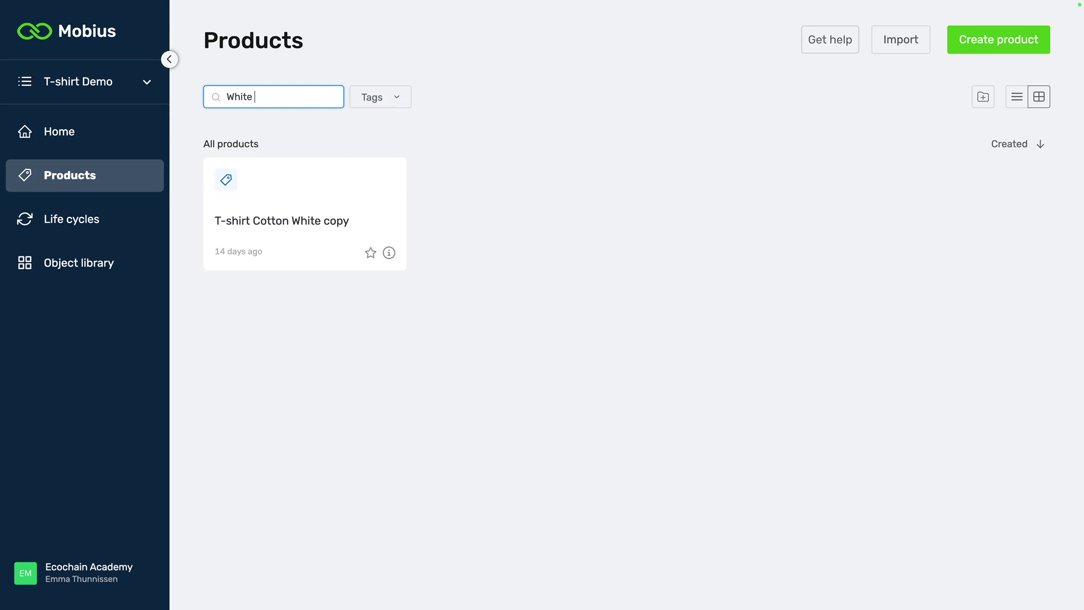
text( PE)
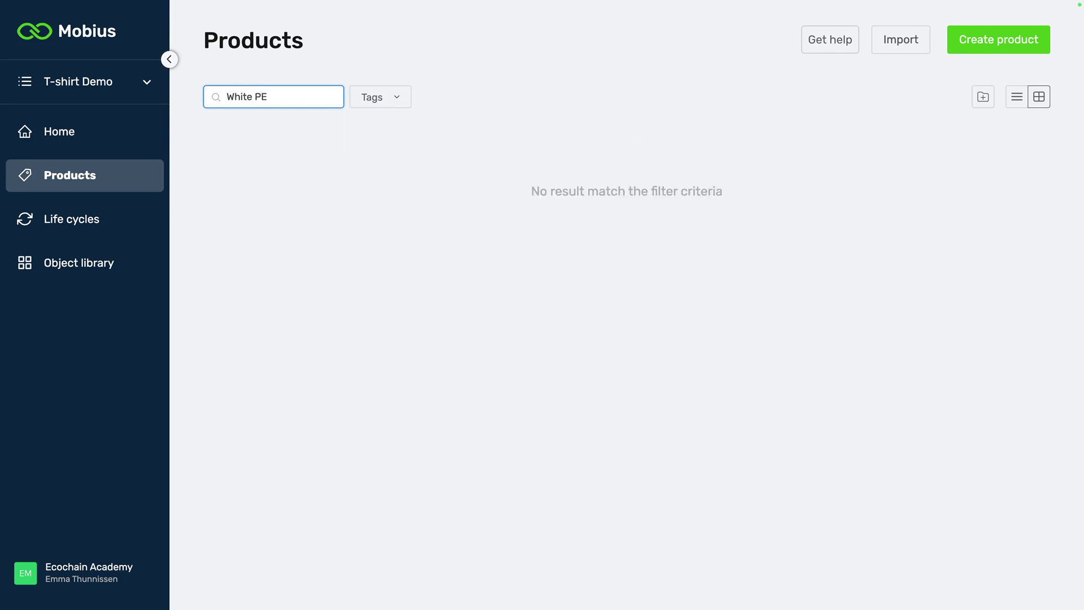
Change the product search to "PE White" and clear the search to list all products again.
key(BackSpace)
key(BackSpace)
key(BackSpace)
key(Home)
text(P)
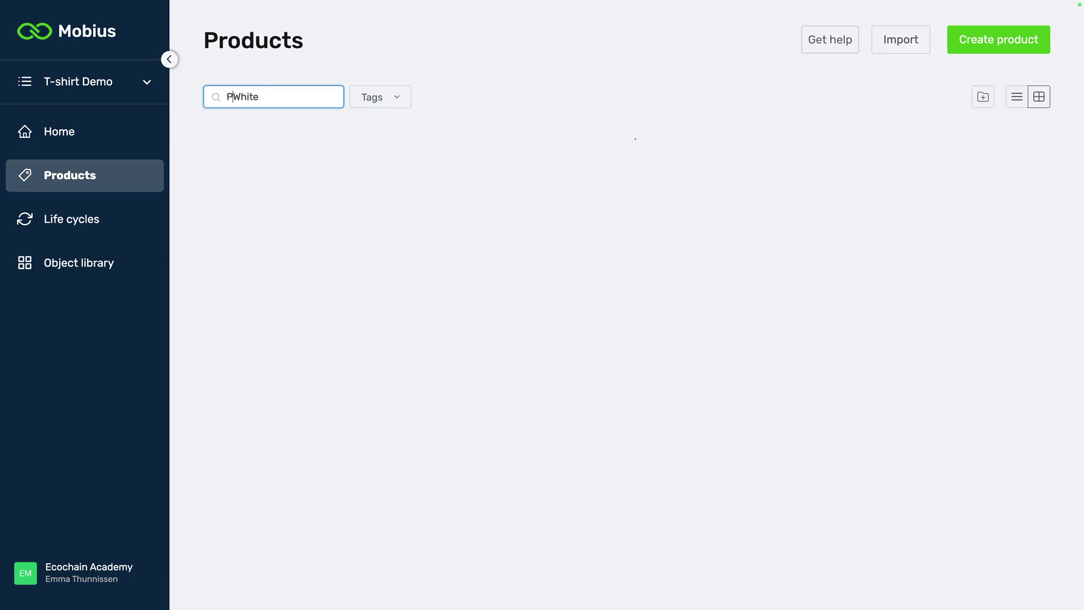
text(E)
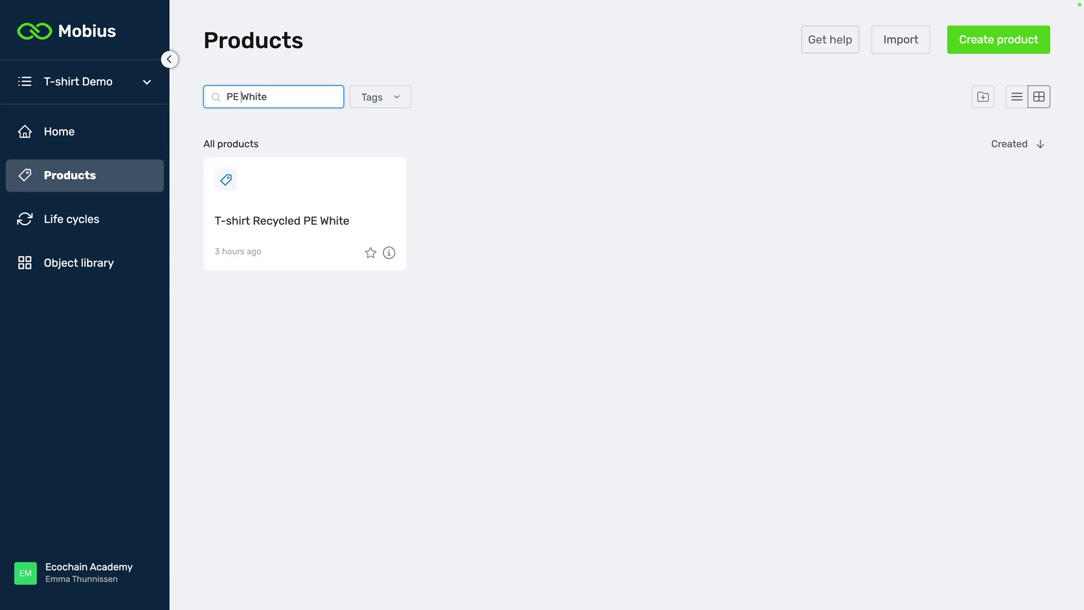
key(ctrl+a)
key(BackSpace)
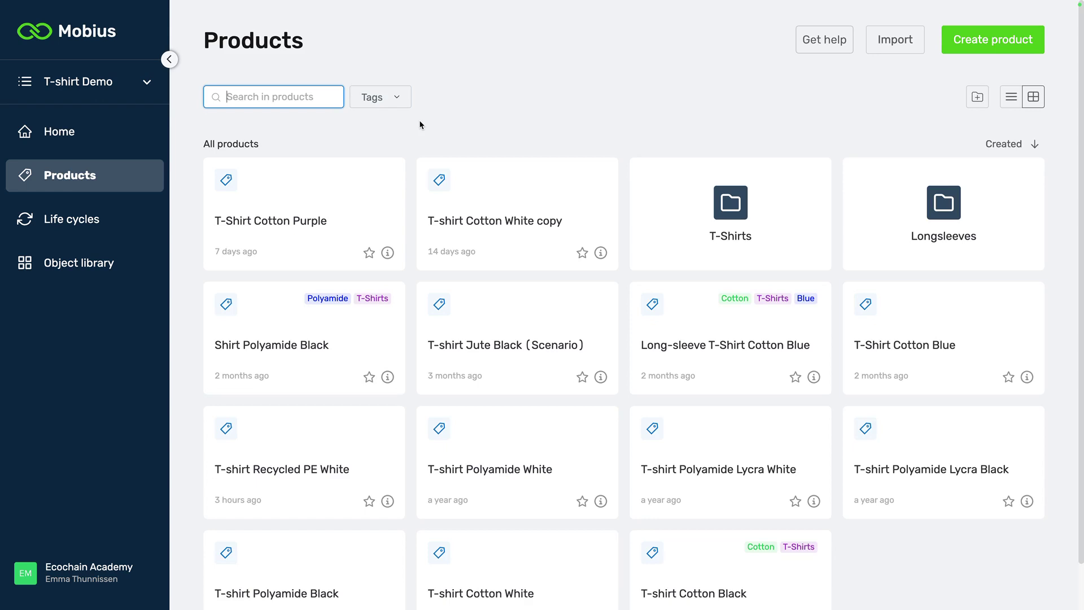
Filter the products by the Cotton tag.
click(382, 97)
click(382, 96)
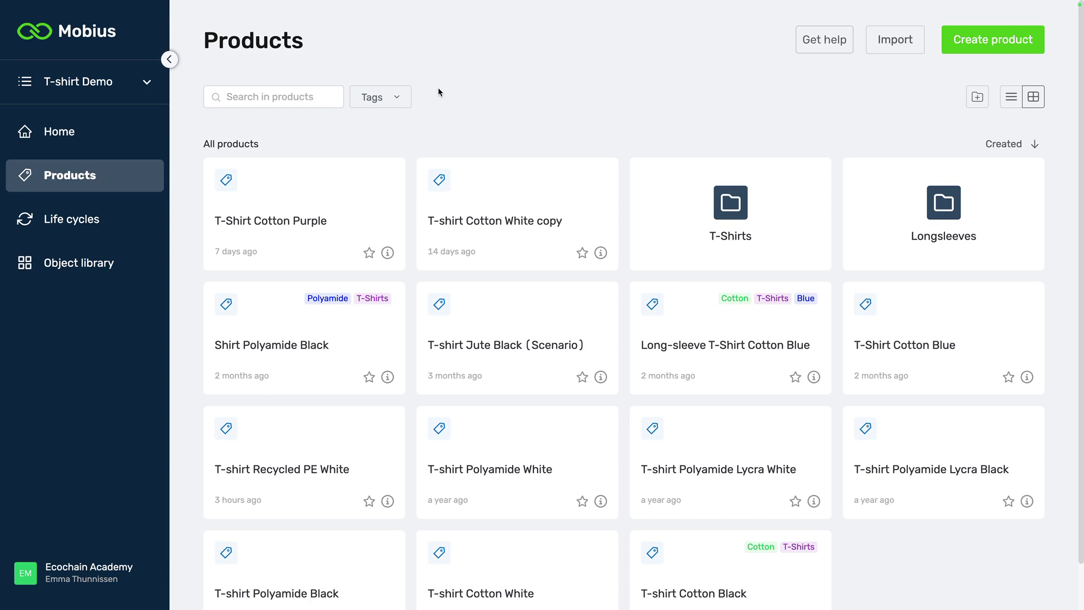
click(397, 101)
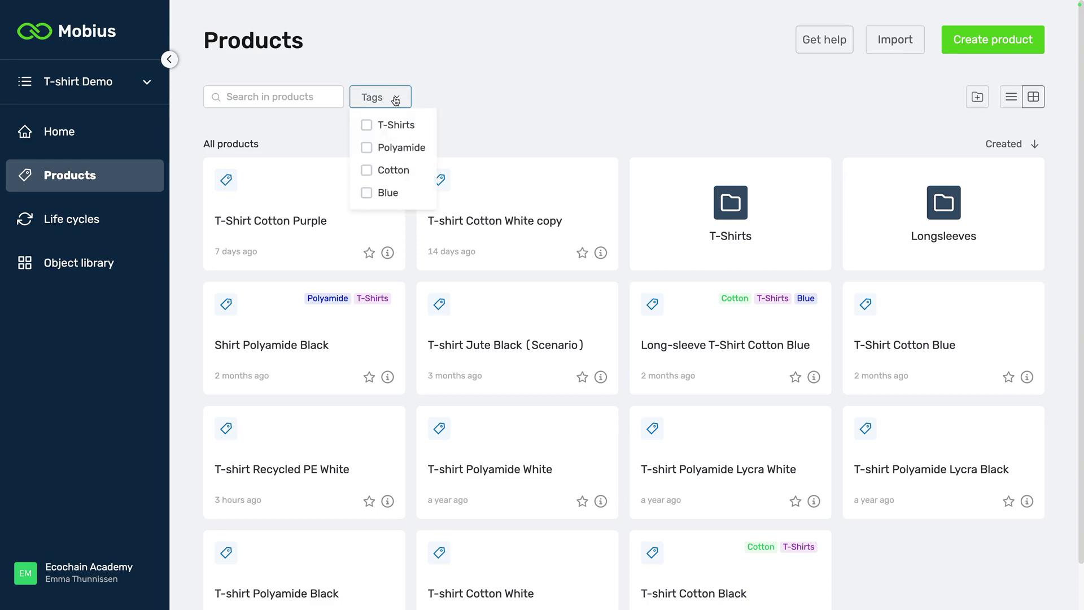
click(367, 170)
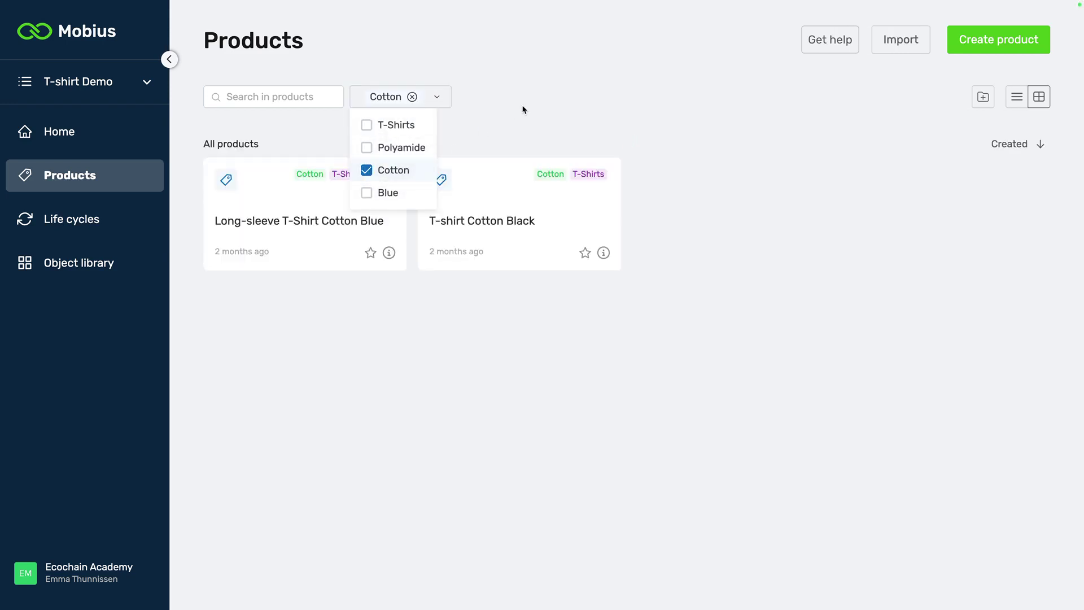
click(523, 108)
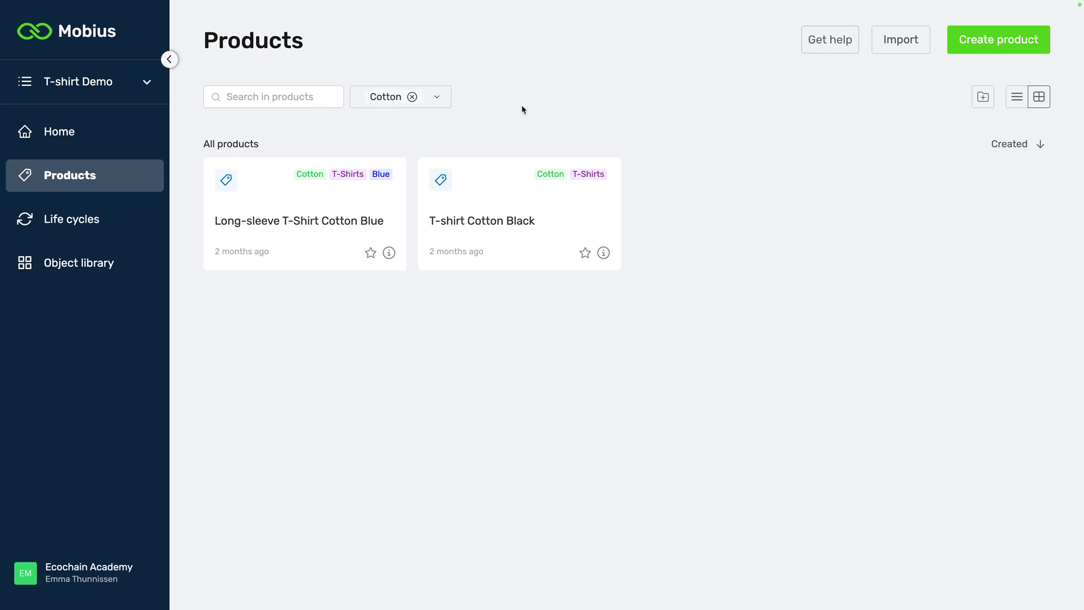
Add the T-Shirts tag to the product filter and remove all tag filters again.
click(432, 97)
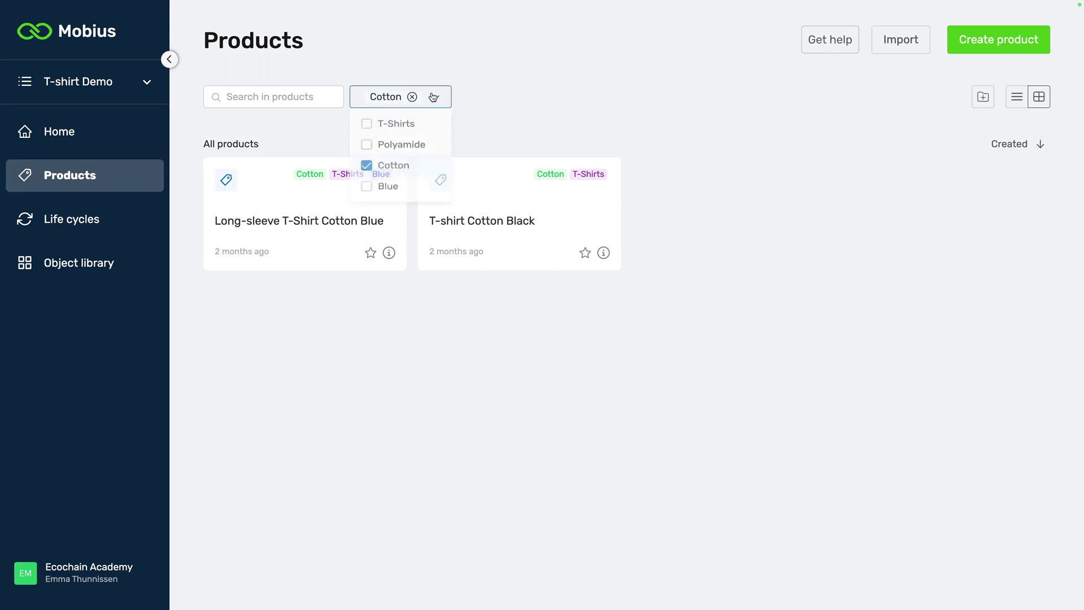
click(367, 125)
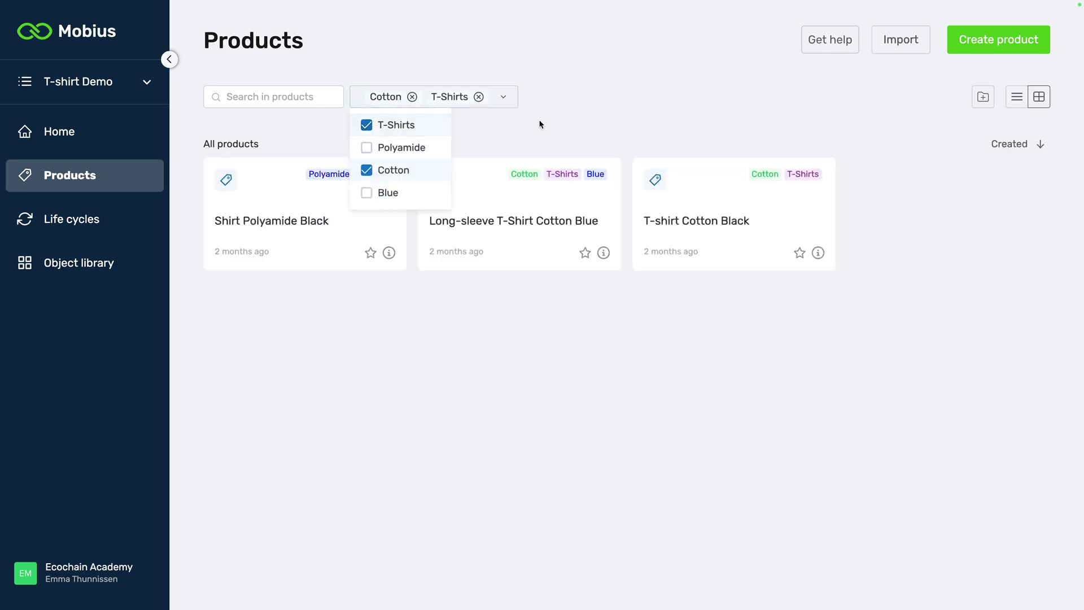
click(604, 118)
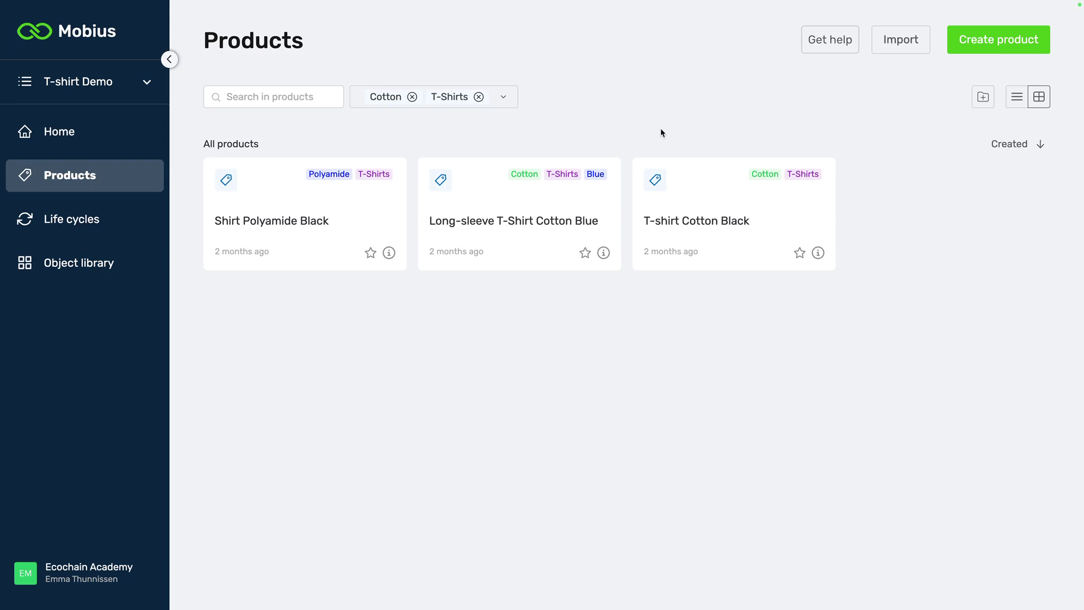
click(480, 97)
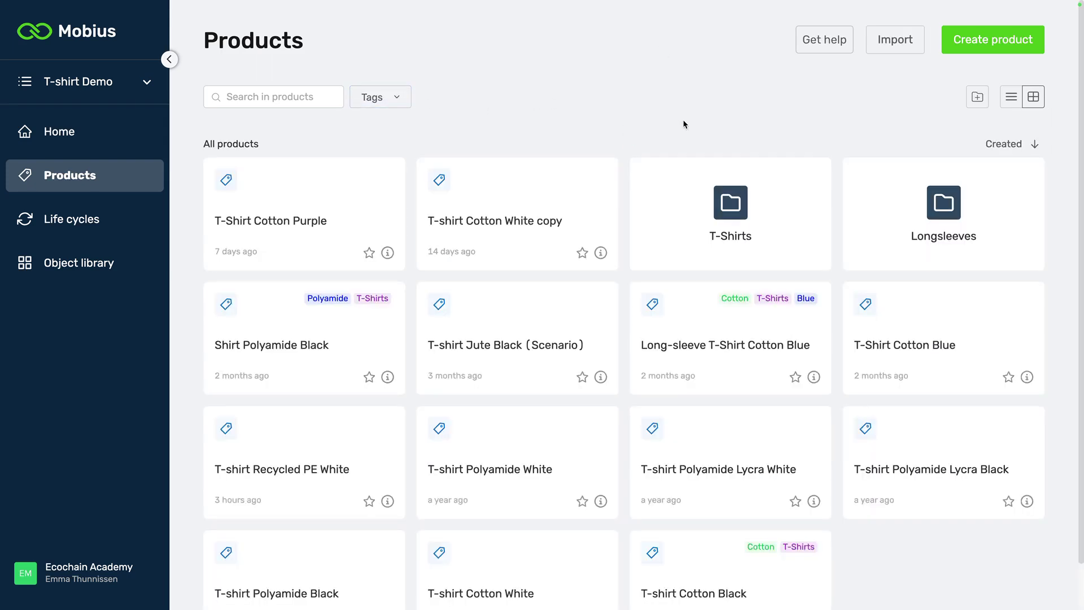
Sort the products by Product name, reversing the sort direction and switching it back to descending.
click(996, 145)
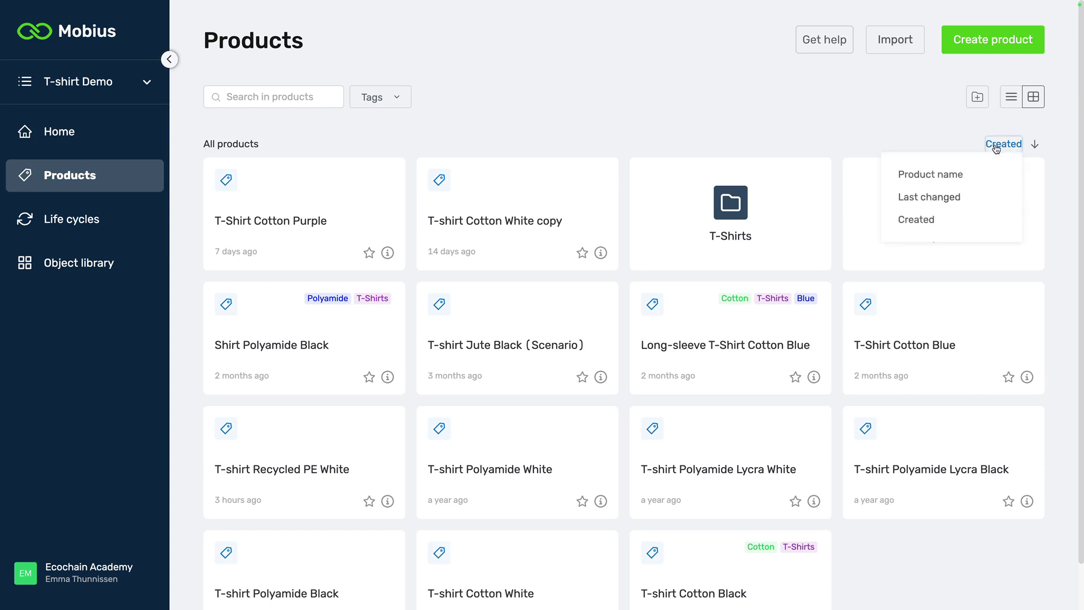
click(956, 175)
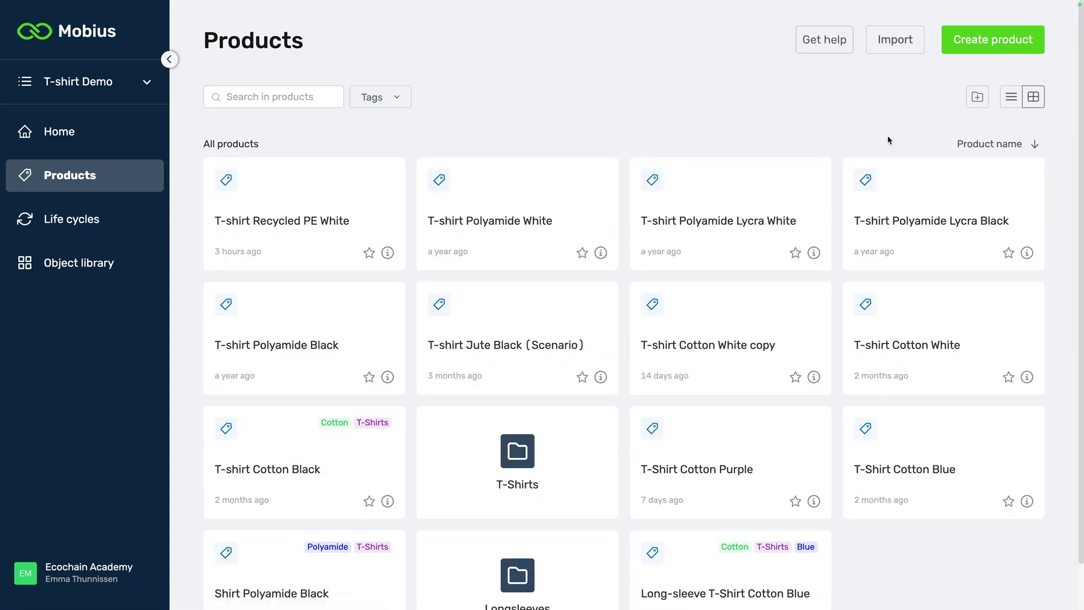
click(1039, 145)
click(1038, 146)
Switch the product overview from grid to list layout and look through the rows.
click(1011, 98)
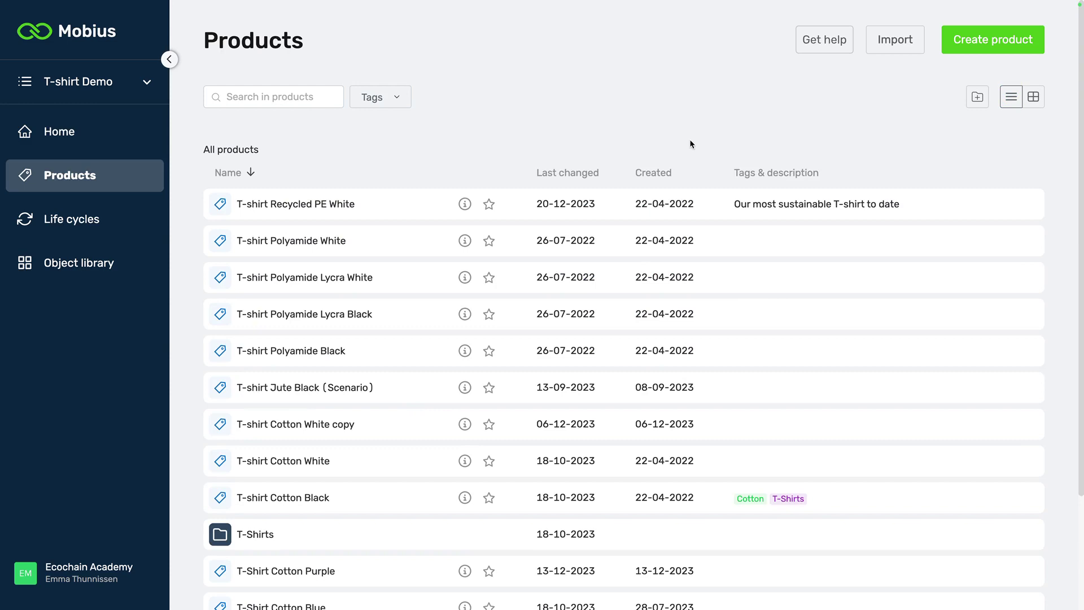
scroll(694, 146, down, 2)
scroll(694, 140, up, 2)
Open the object library and filter its objects by the Input type.
click(153, 266)
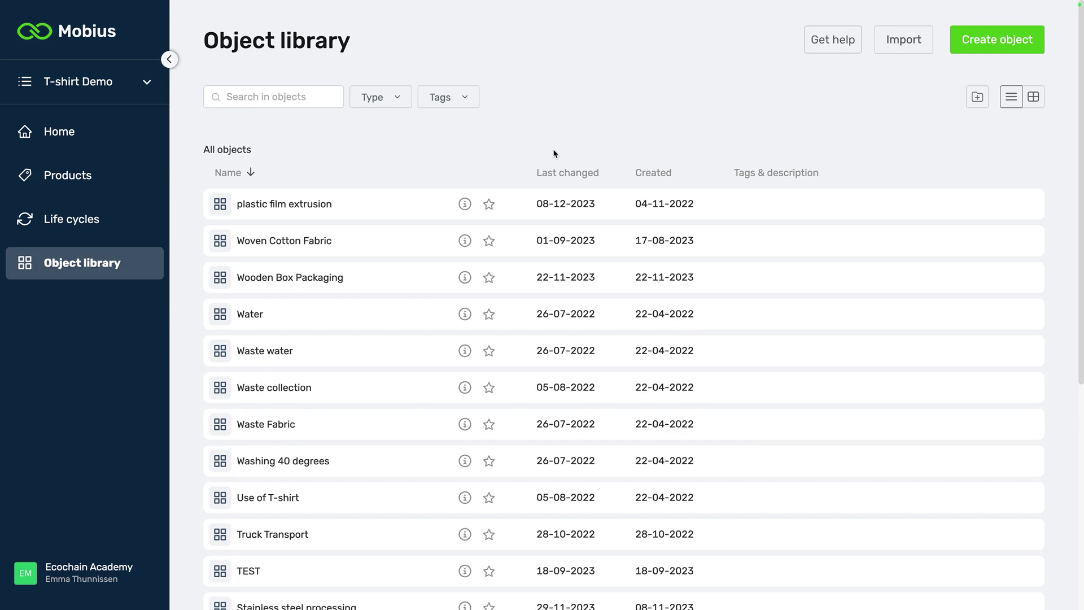
click(397, 99)
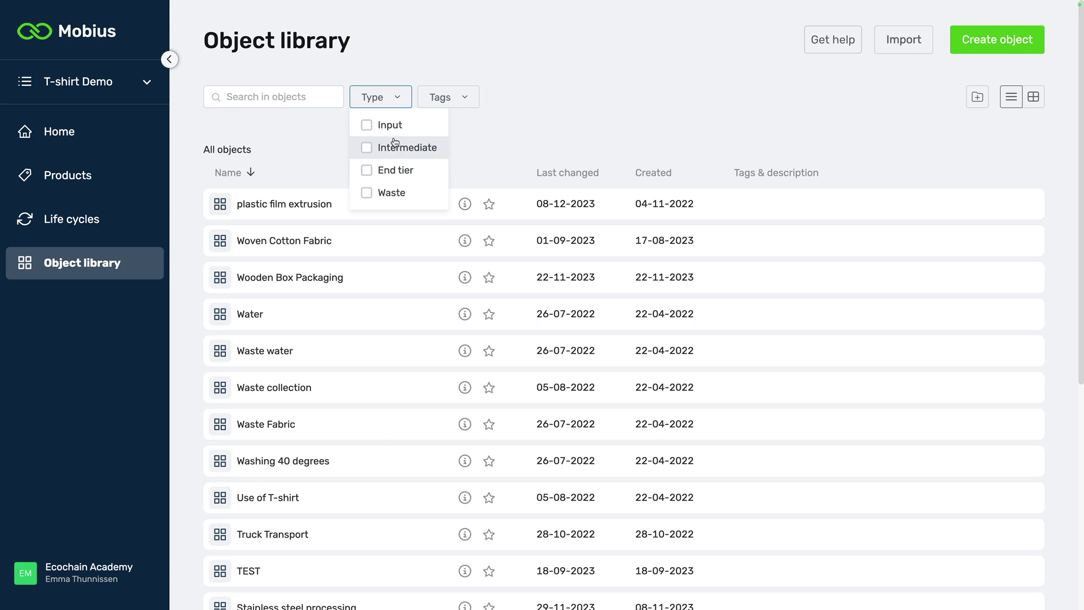
click(367, 125)
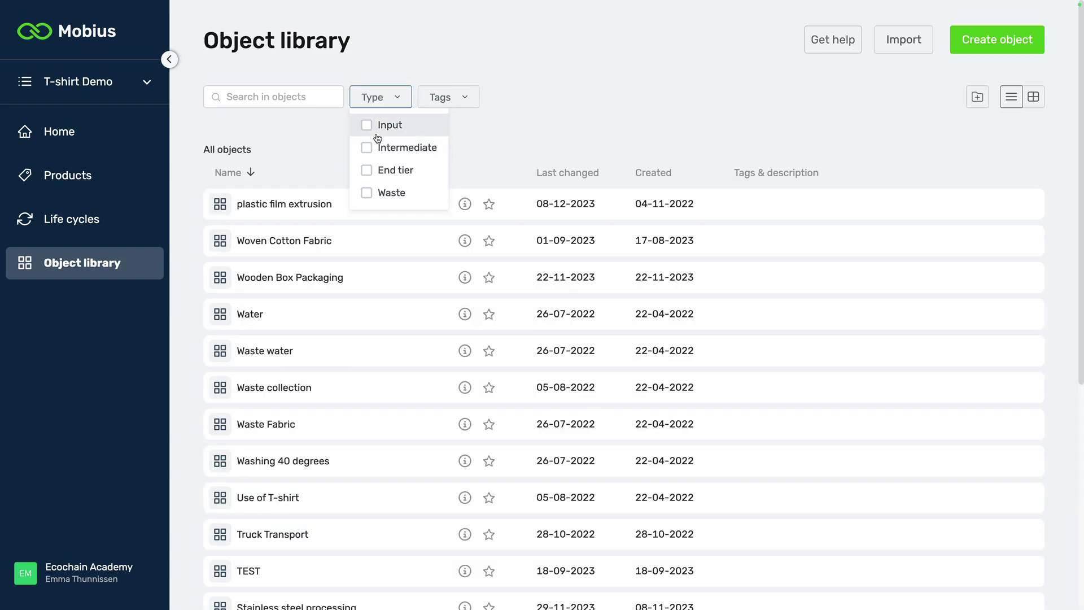
click(367, 125)
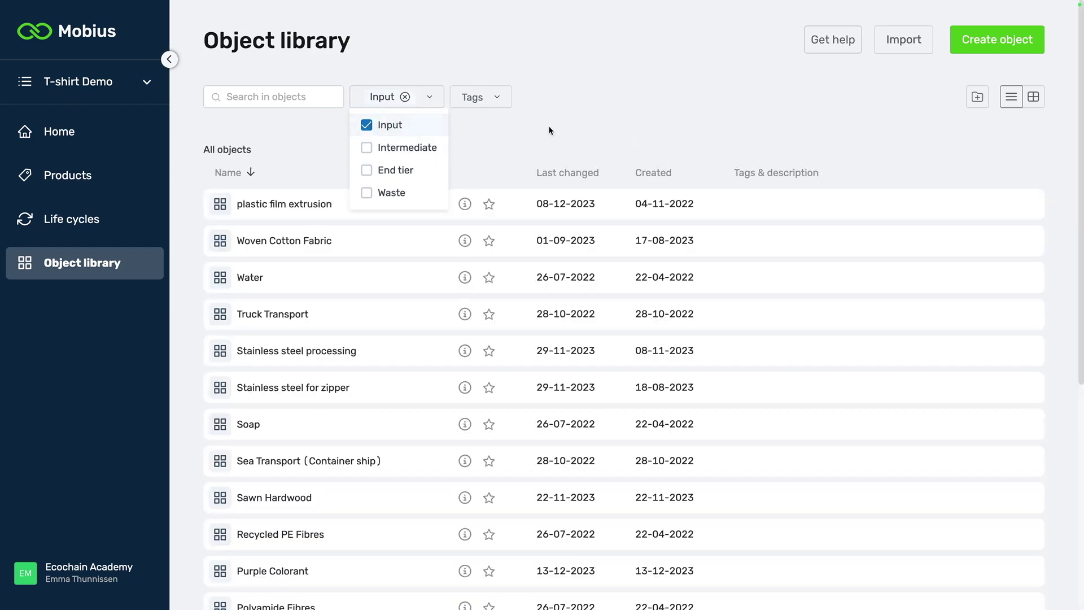
click(367, 125)
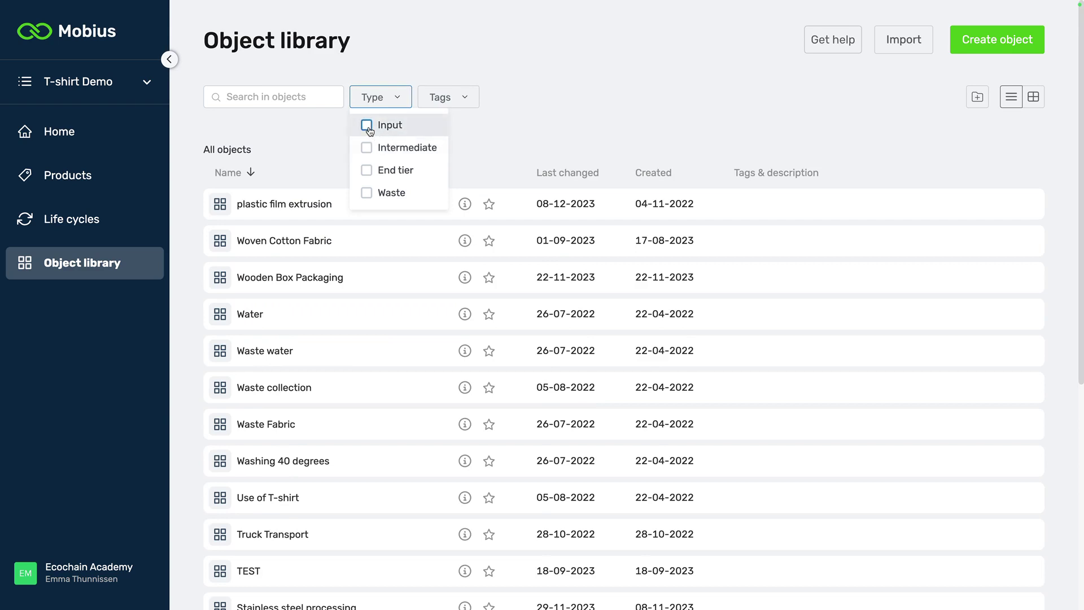
click(367, 125)
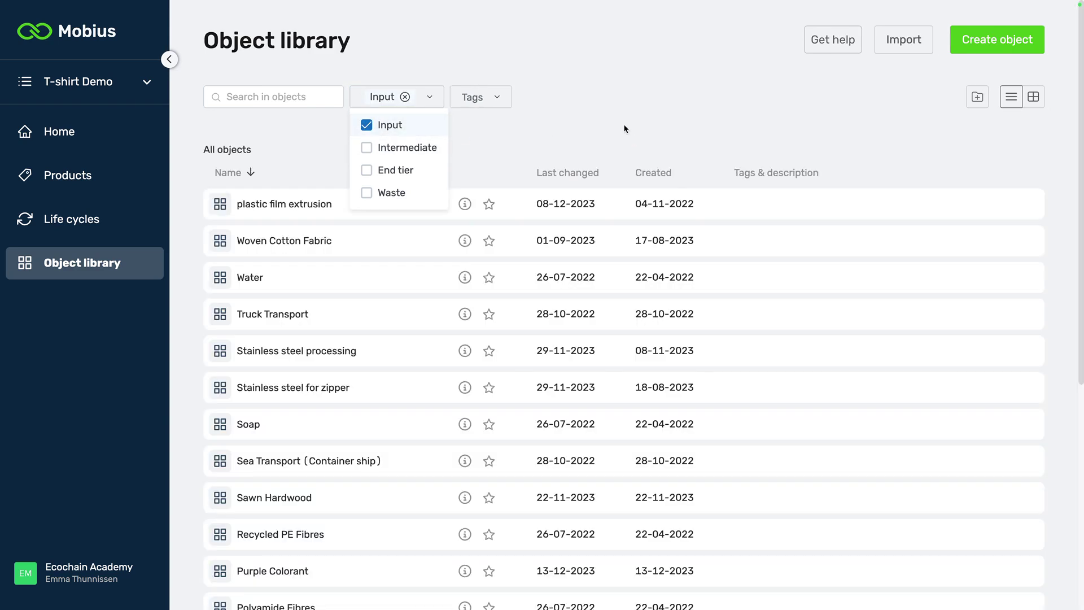